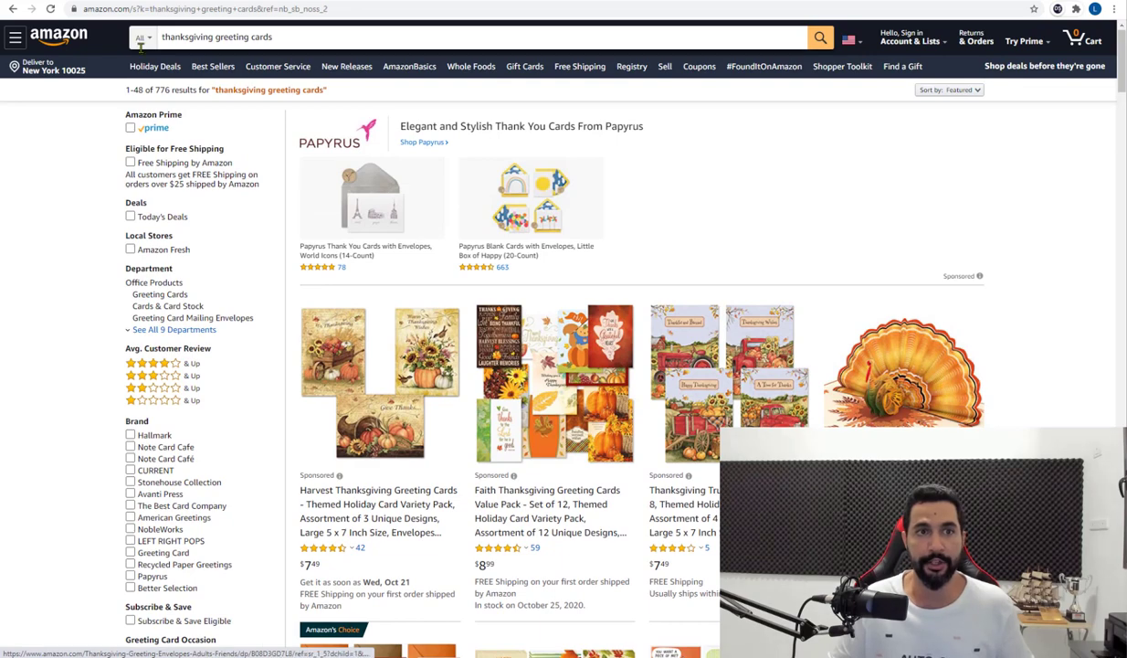
Search Walmart for "thanksgiving greeting cards", reusing the Amazon search term, and look through the product results
{"action": "left_click", "coordinate": [338, 36]}
{"action": "key", "text": "ctrl+c"}
{"action": "key", "text": "ctrl+Tab"}
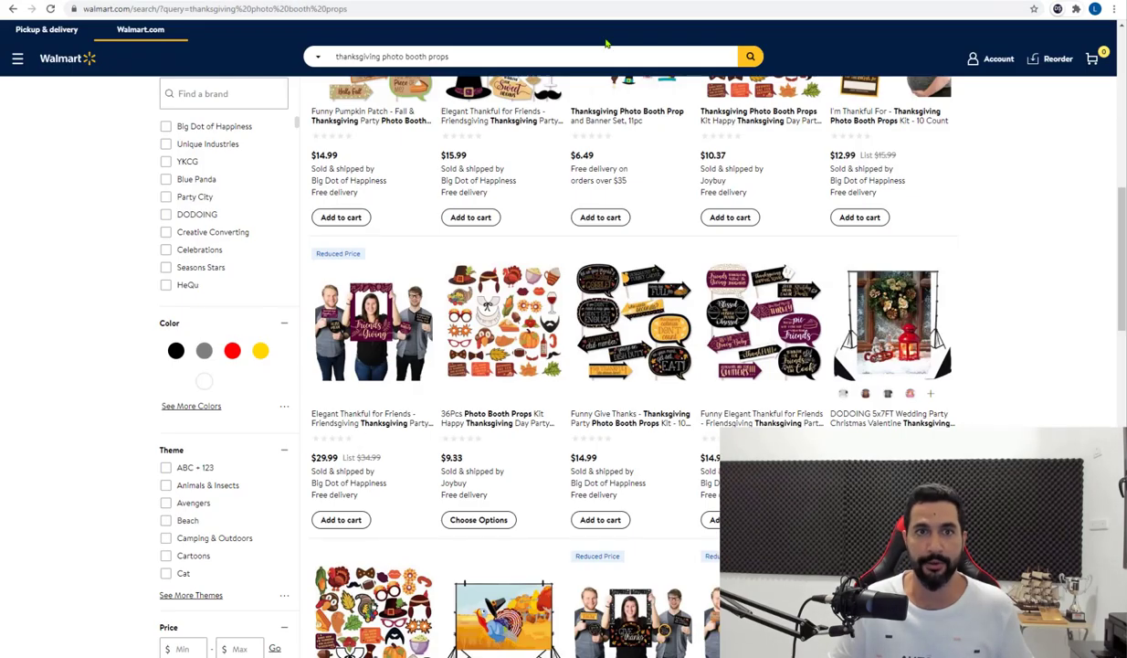
{"action": "triple_click", "coordinate": [453, 56]}
{"action": "key", "text": "ctrl+v"}
{"action": "key", "text": "Return"}
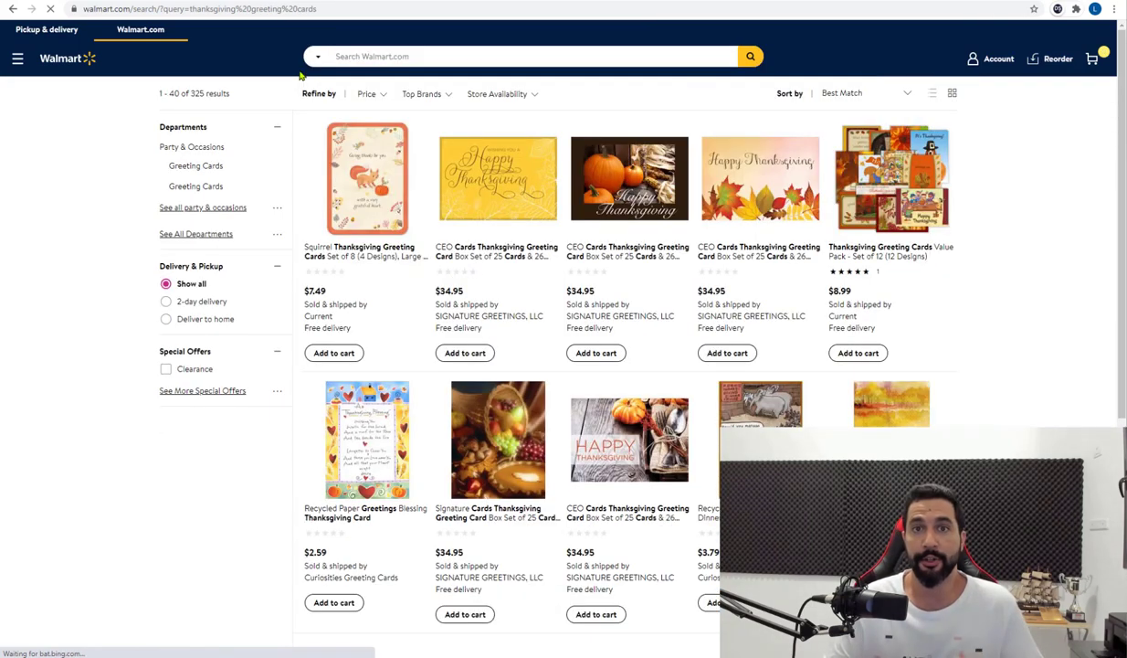
{"action": "scroll", "coordinate": [797, 379], "scroll_direction": "down", "scroll_amount": 5}
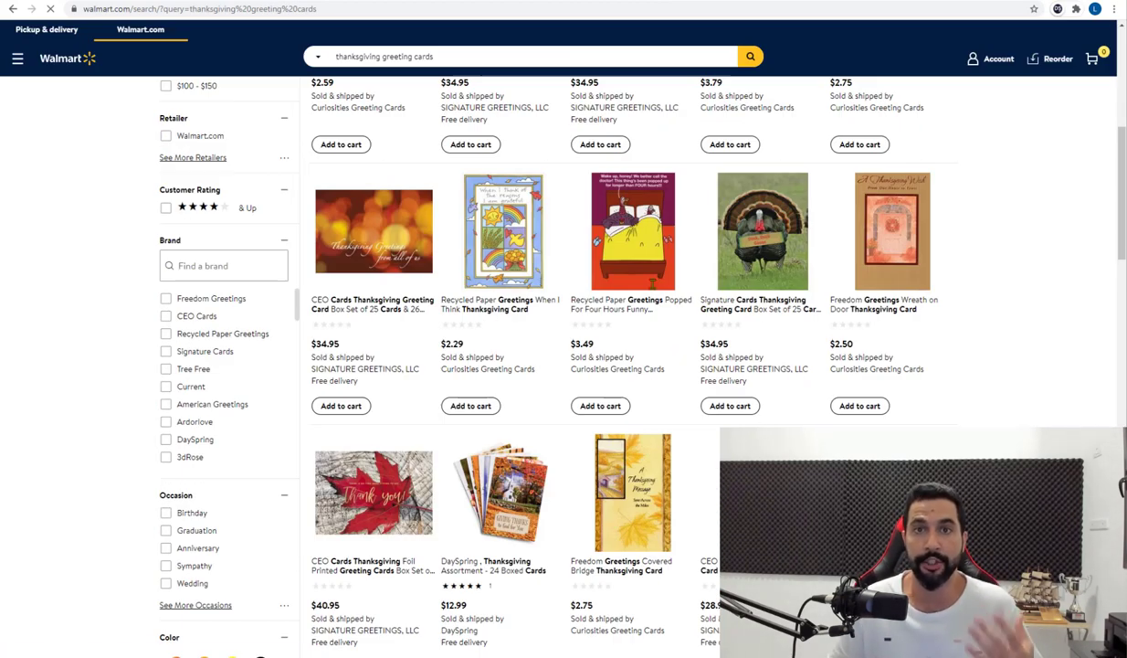
{"action": "scroll", "coordinate": [640, 283], "scroll_direction": "down", "scroll_amount": 5}
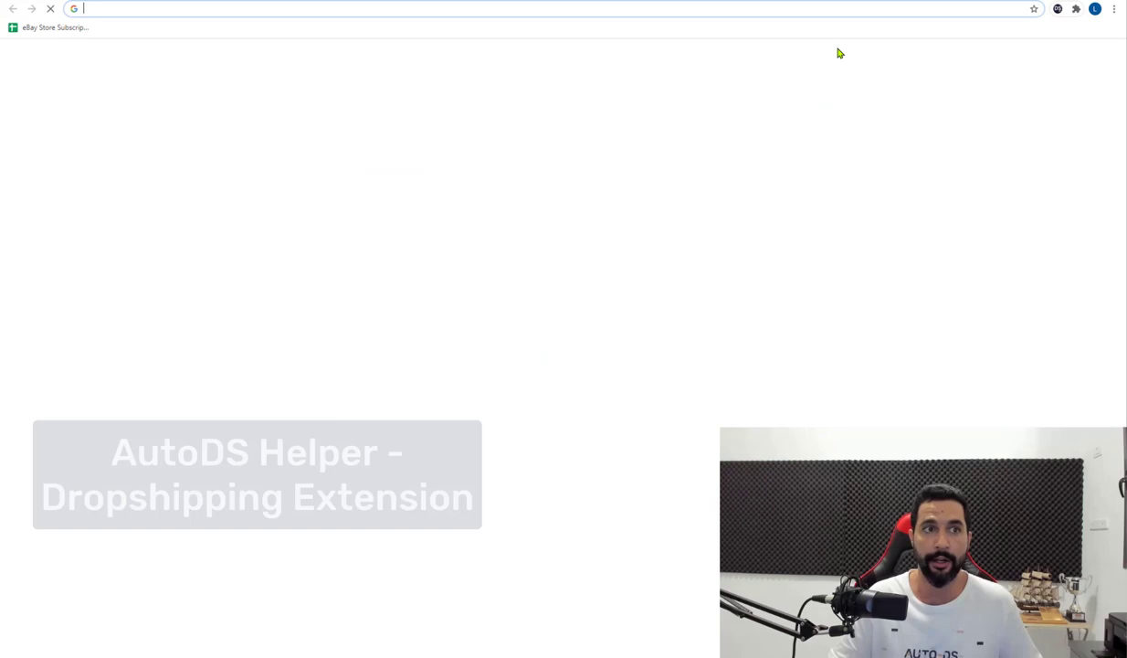
Search Google for "autods chrome helper extension" and open the AutoDS Helper - Dropshipping Extension page in the Chrome Web Store
{"action": "type", "text": "a"}
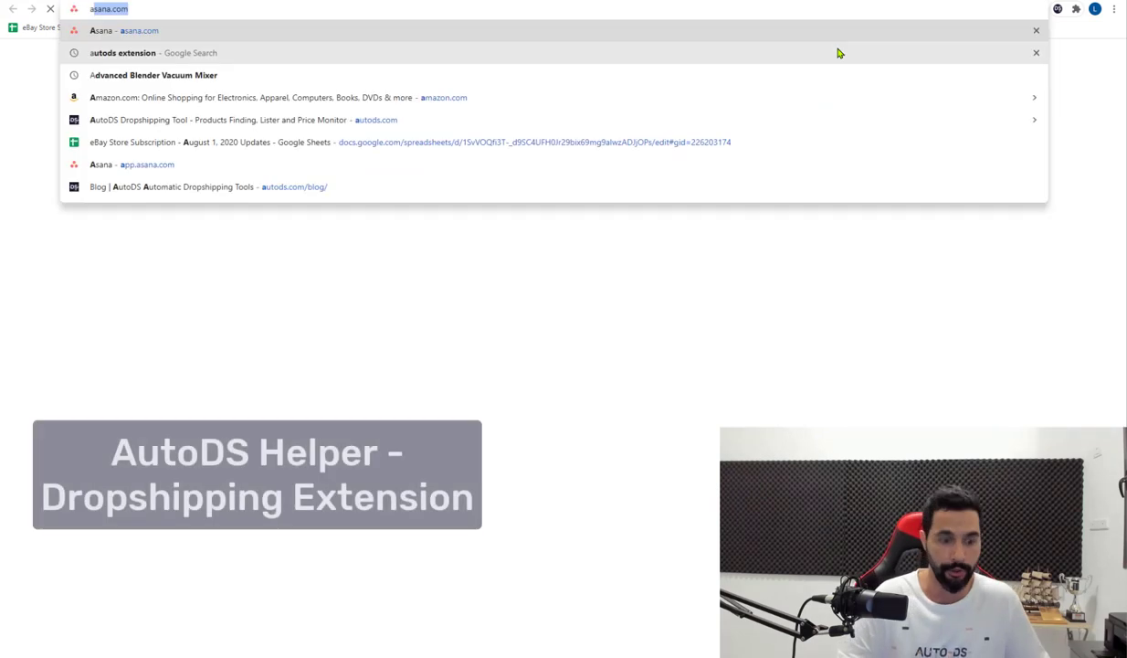
{"action": "type", "text": "utods chro"}
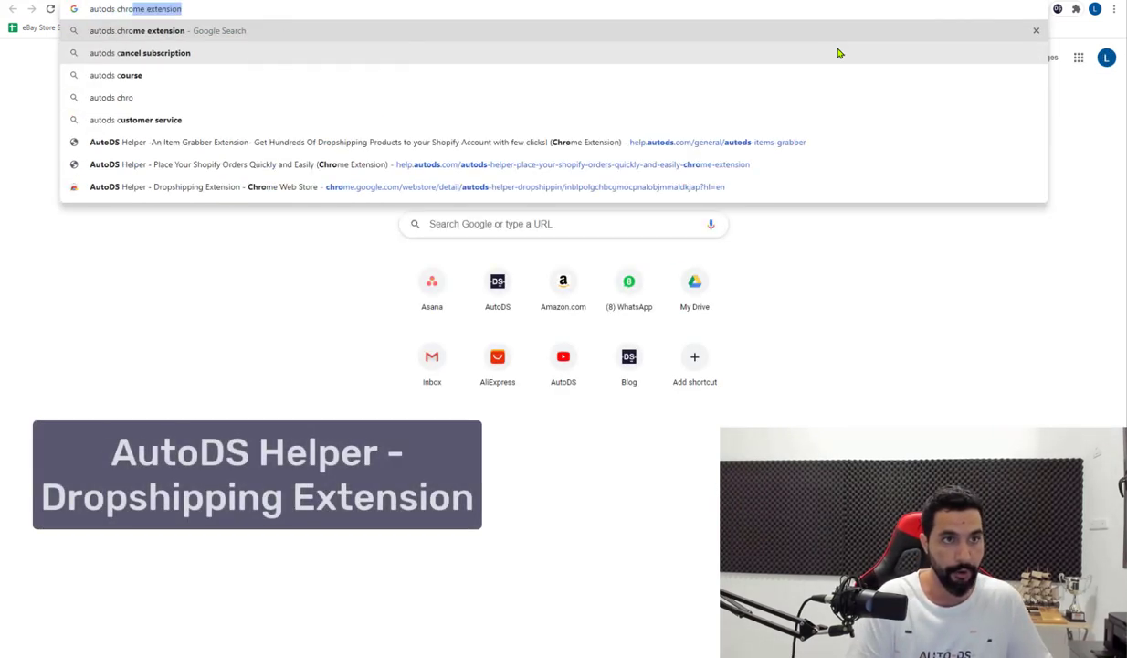
{"action": "type", "text": "me helper extension"}
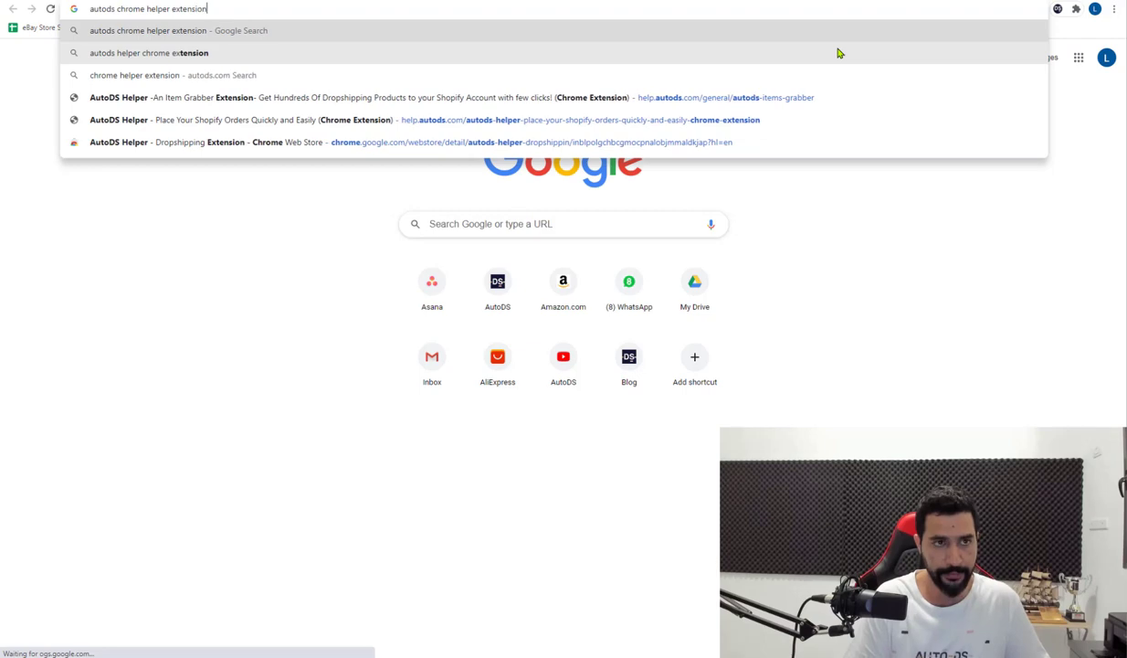
{"action": "key", "text": "Return"}
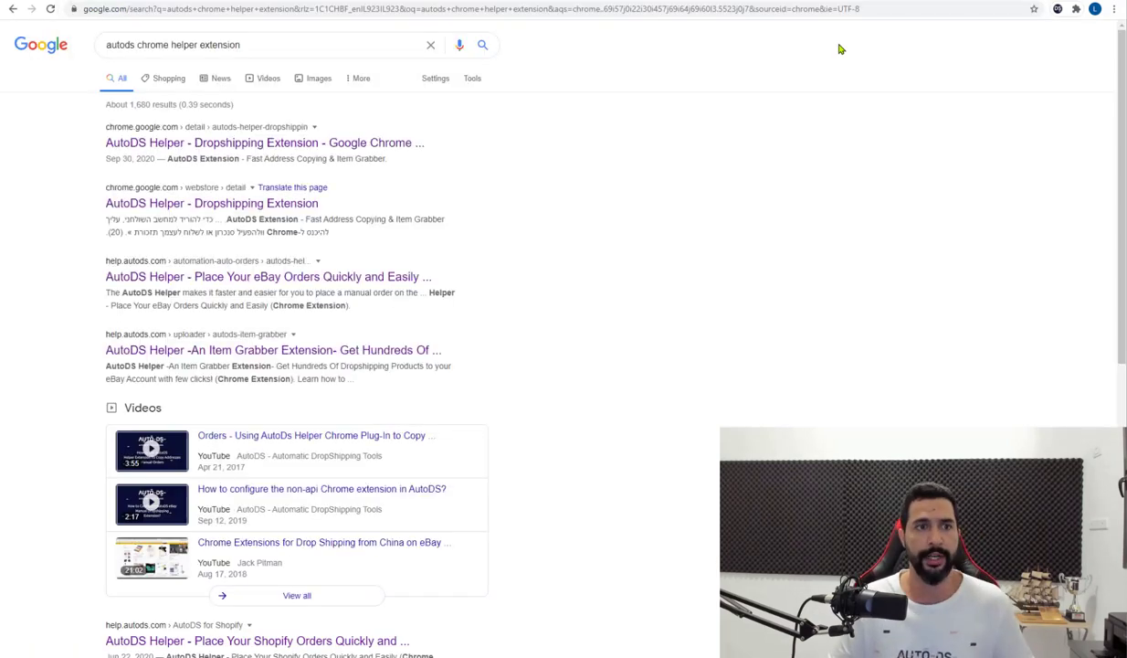
{"action": "left_click", "coordinate": [326, 146]}
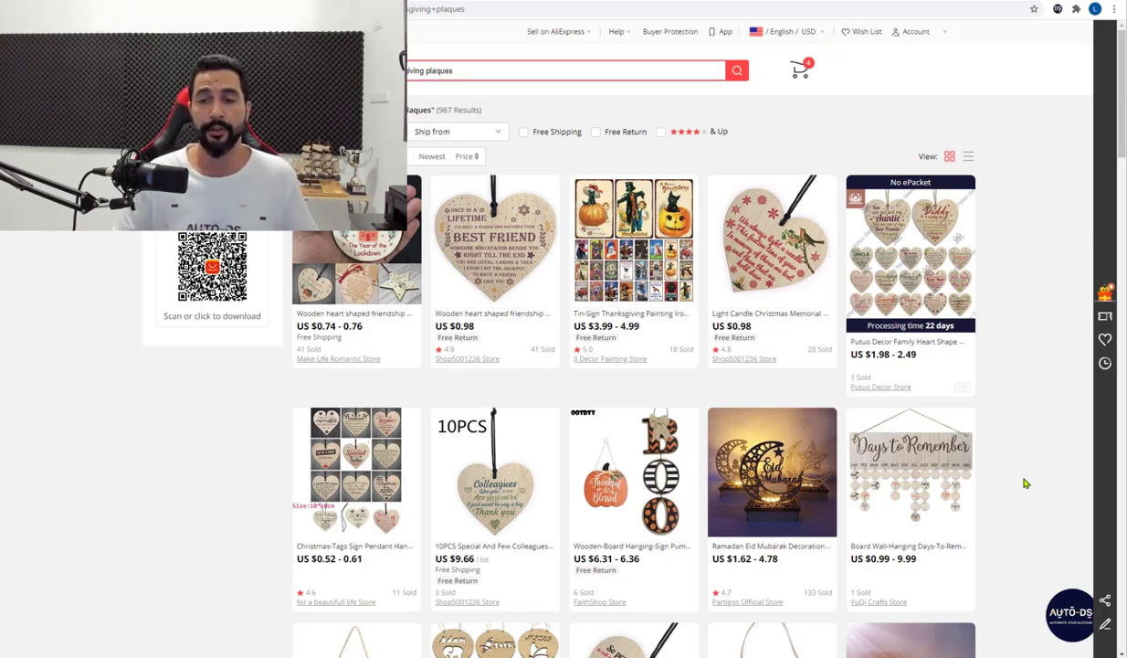
Extract the product IDs from the AliExpress Thanksgiving plaques results with AutoDS Exporter and export them as a CSV file
{"action": "left_click", "coordinate": [1030, 557]}
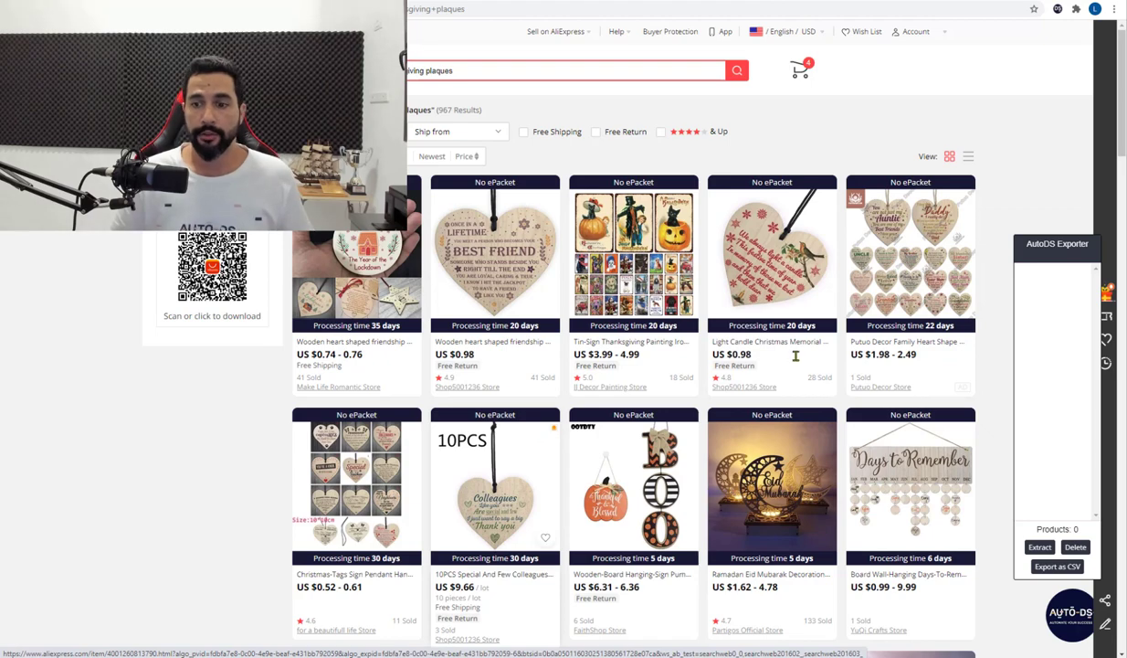
{"action": "left_click", "coordinate": [1039, 547]}
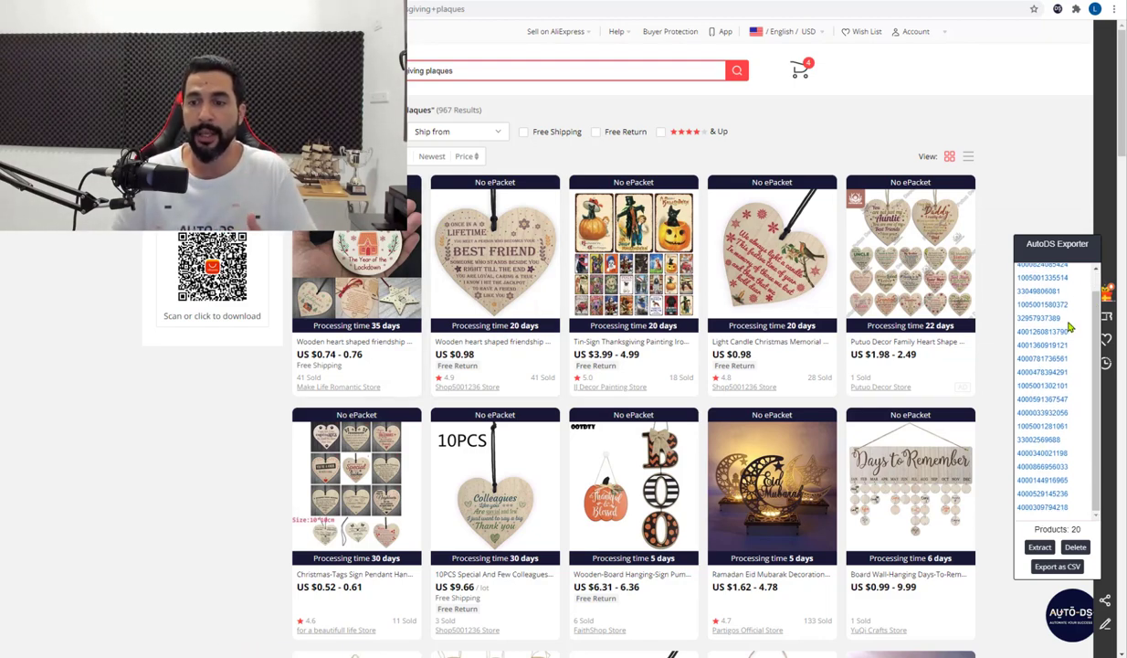
{"action": "left_click", "coordinate": [1058, 567]}
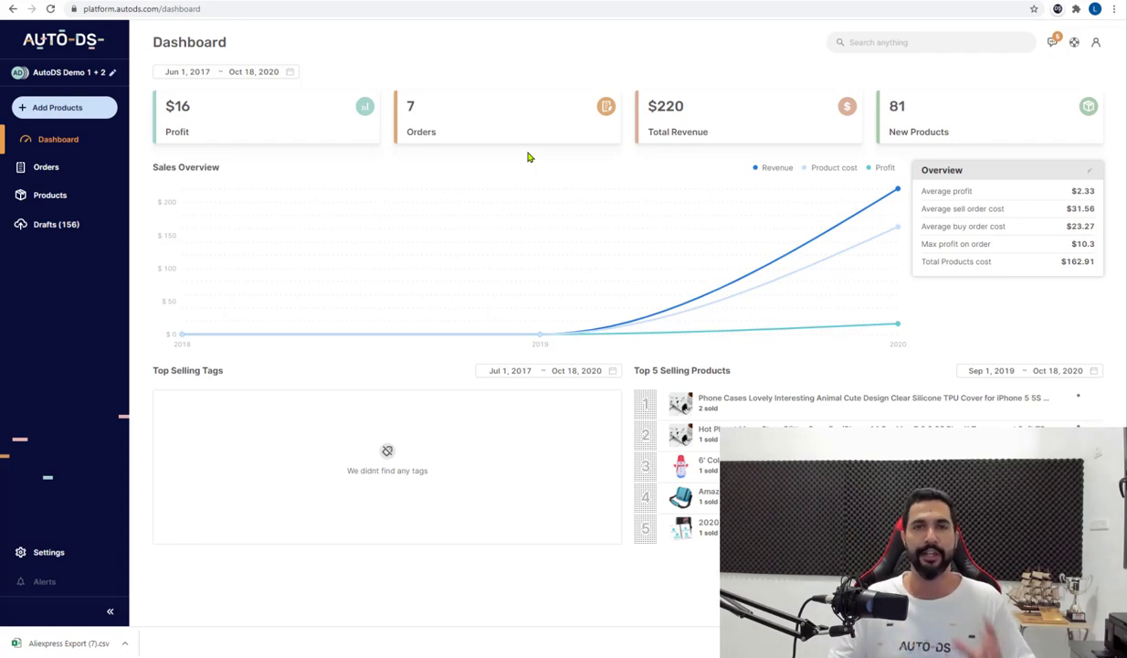
Start adding products in AutoDS by uploading Aliexpress Export (7).csv from the Downloads folder, and continue to the general import settings
{"action": "left_click", "coordinate": [76, 113]}
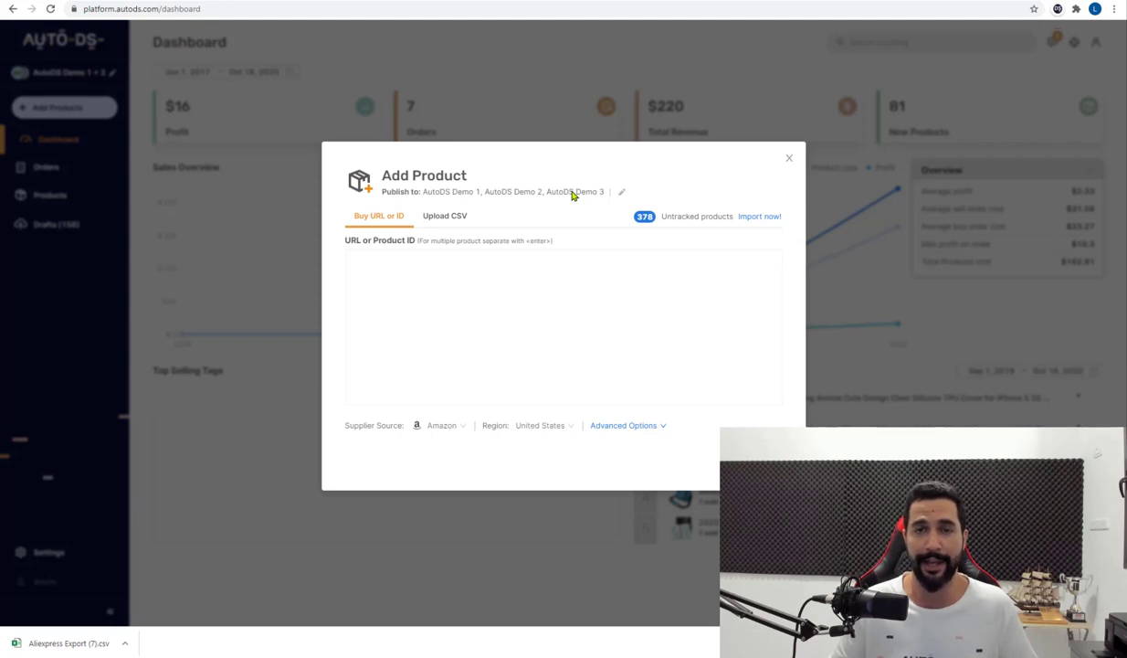
{"action": "left_click", "coordinate": [507, 265]}
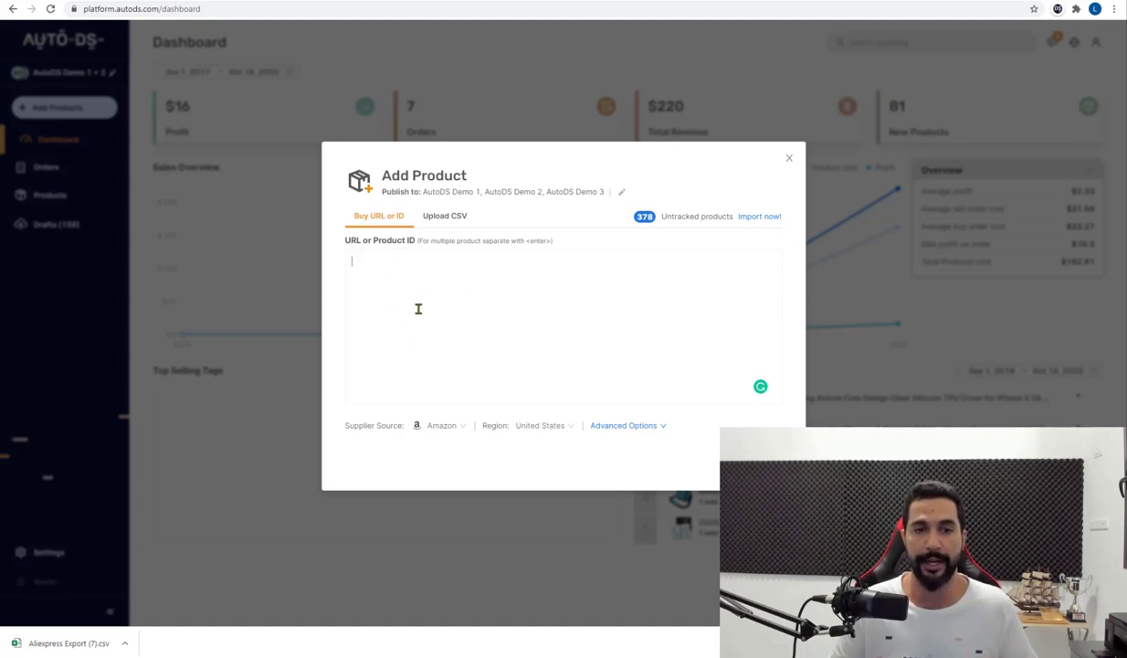
{"action": "left_click", "coordinate": [445, 226]}
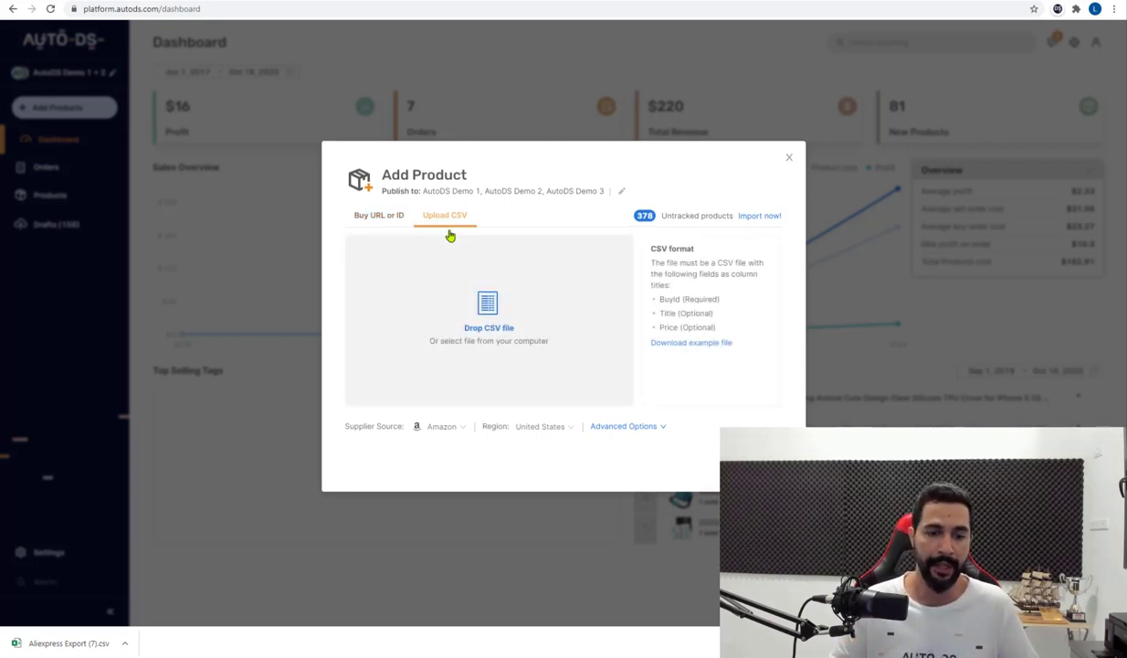
{"action": "left_click", "coordinate": [350, 609]}
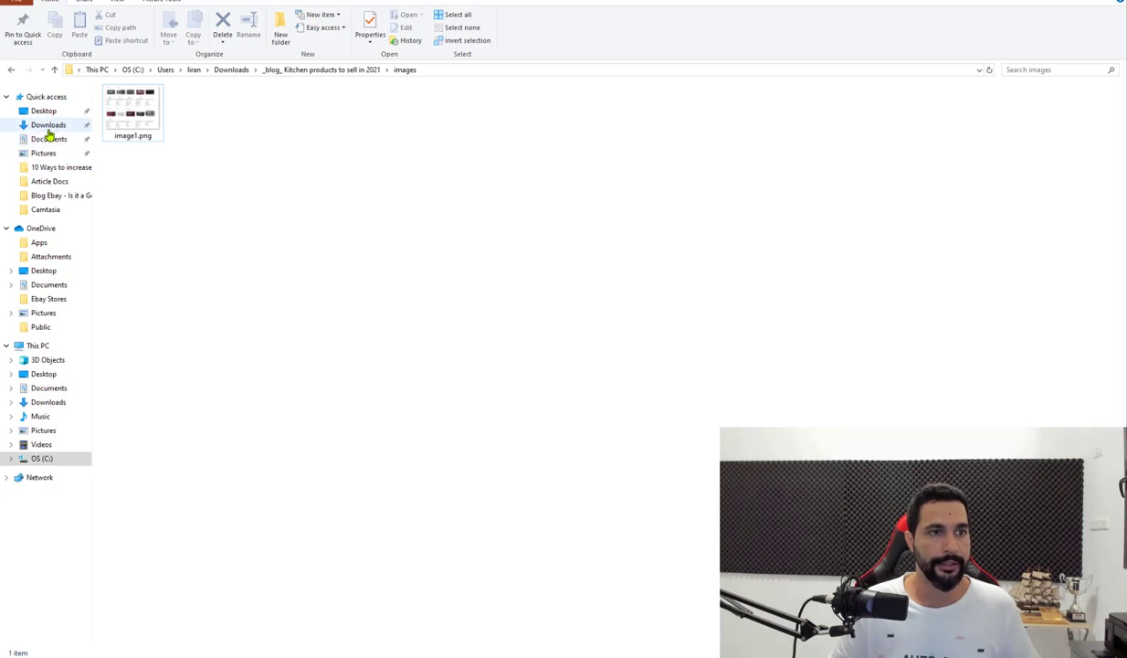
{"action": "left_click", "coordinate": [47, 125]}
{"action": "left_click_drag", "start_coordinate": [512, 3], "coordinate": [975, 24]}
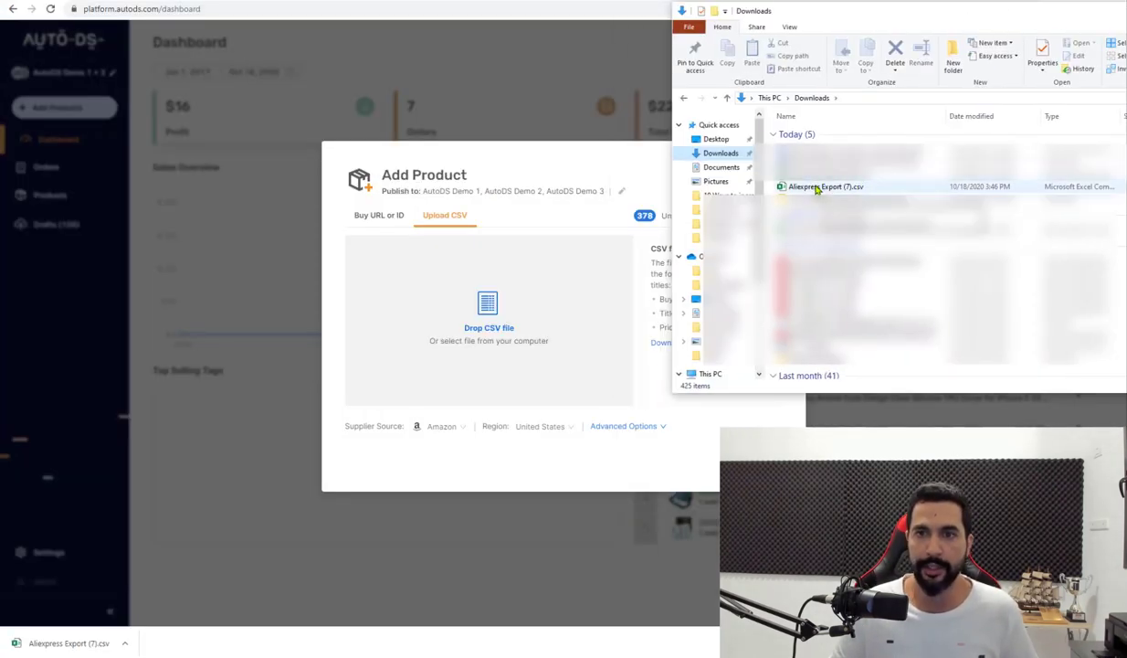
{"action": "left_click_drag", "start_coordinate": [804, 186], "coordinate": [510, 307]}
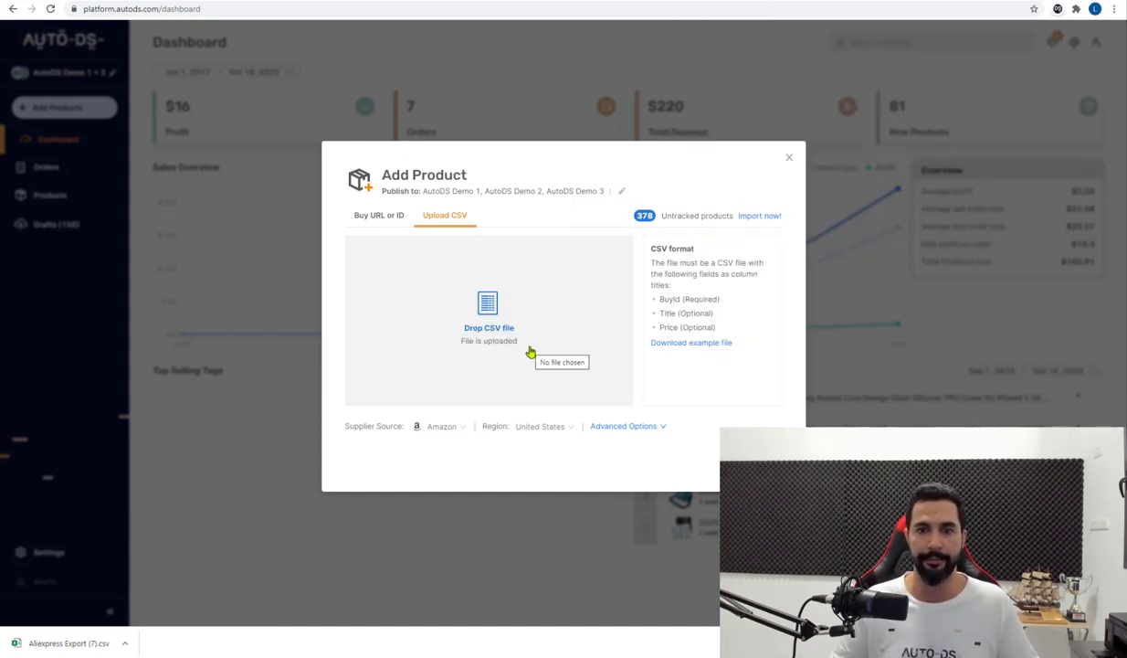
{"action": "left_click", "coordinate": [753, 466]}
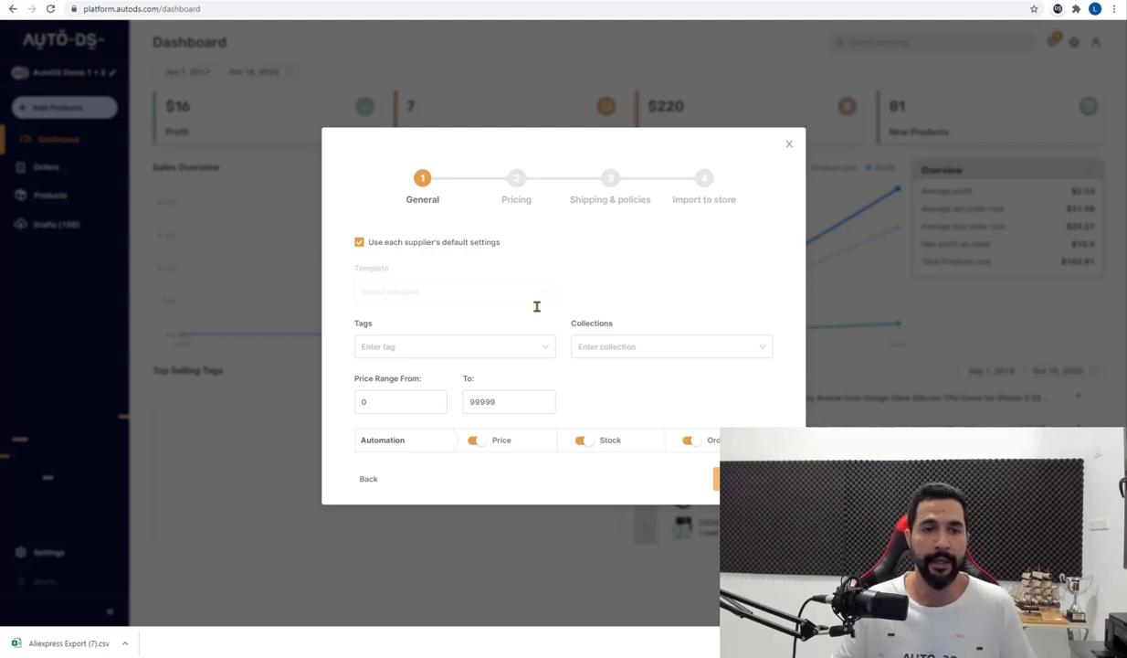
Turn off each supplier's default settings in the general import settings and add the new tag Thanksgiving
{"action": "left_click", "coordinate": [468, 243]}
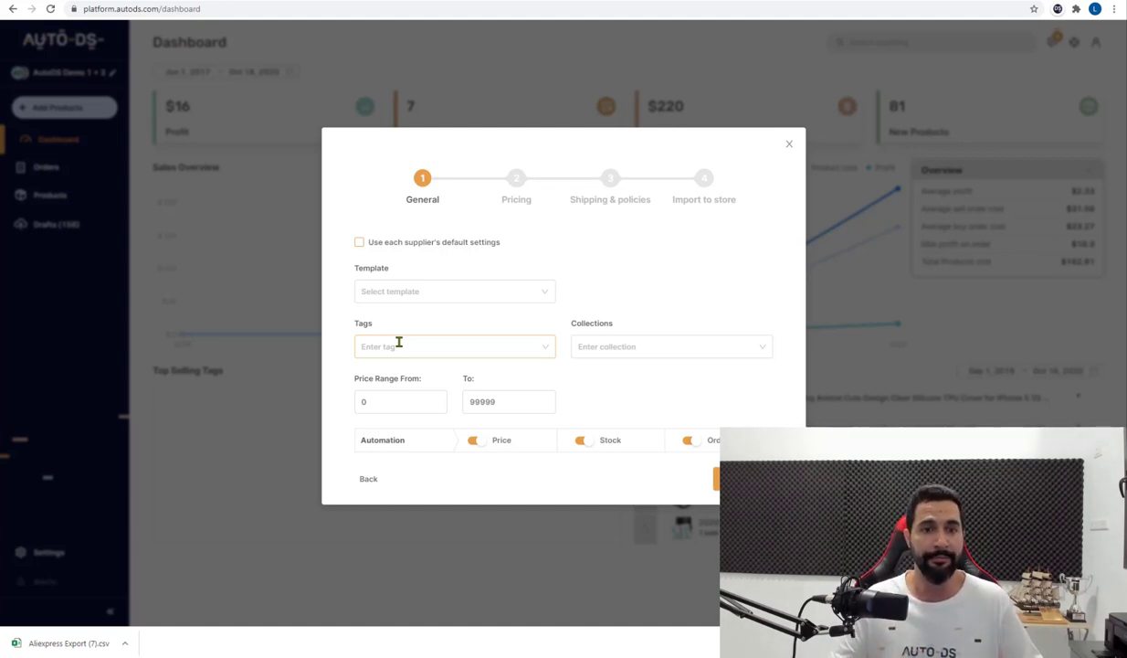
{"action": "left_click", "coordinate": [398, 343]}
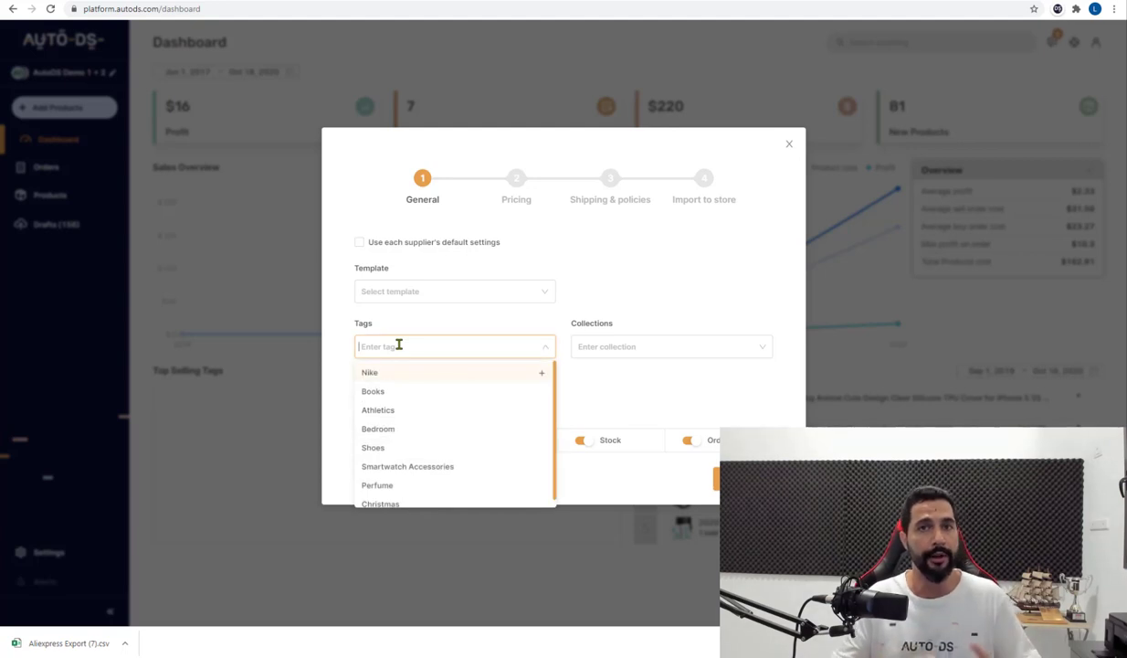
{"action": "type", "text": "Thanks"}
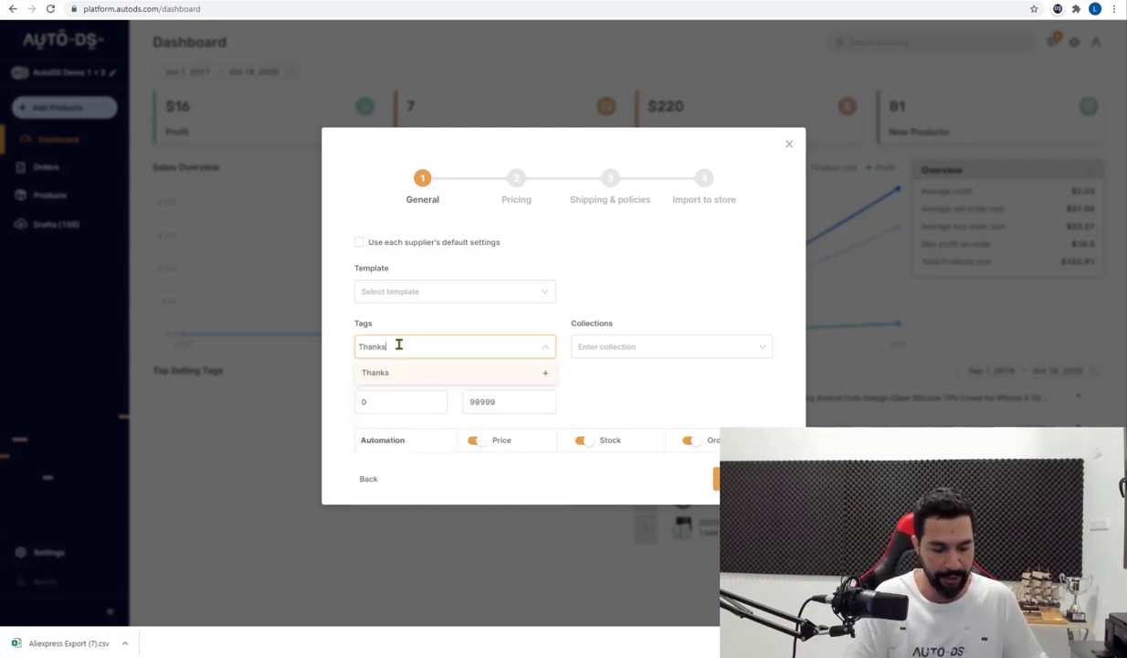
{"action": "type", "text": "giving"}
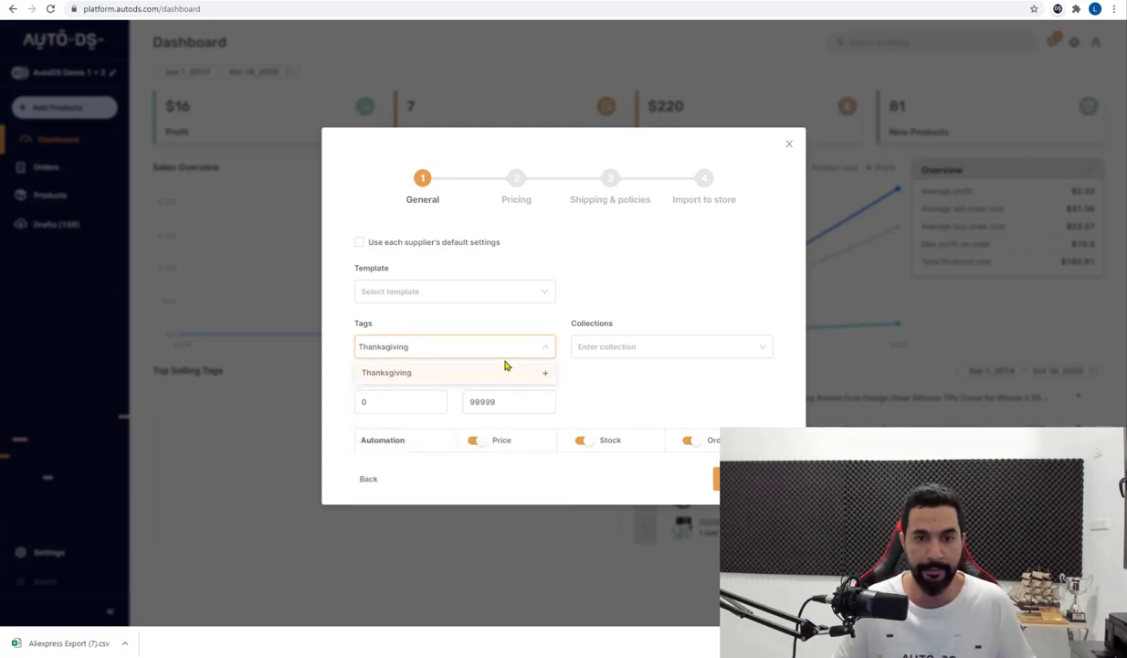
{"action": "left_click", "coordinate": [544, 378]}
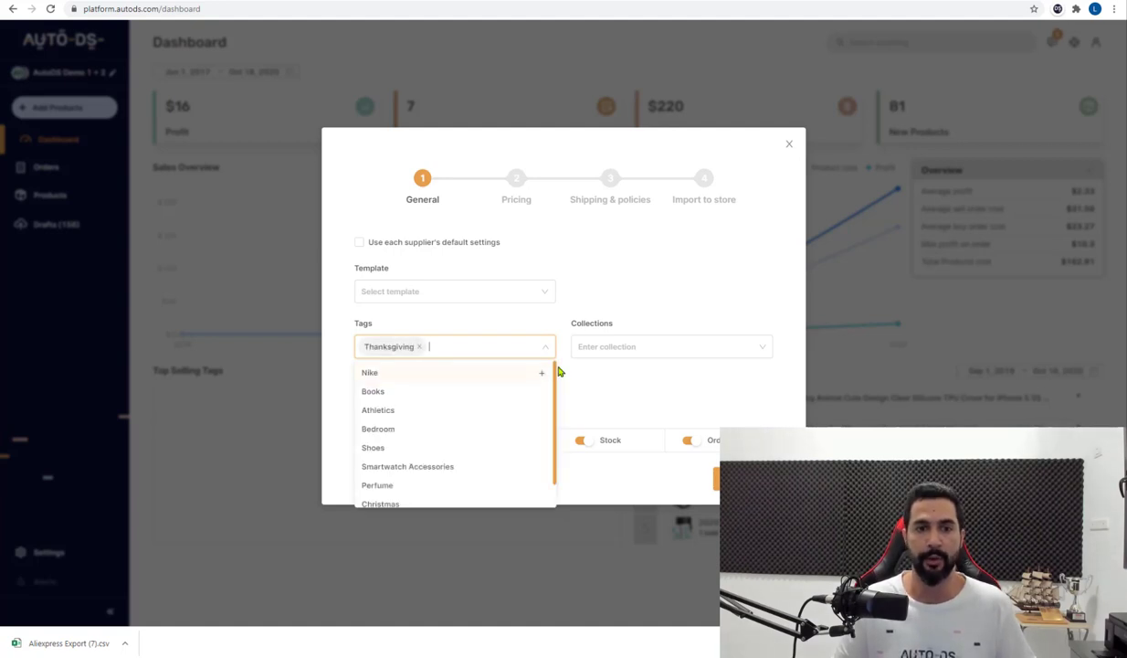
{"action": "scroll", "coordinate": [431, 440], "scroll_direction": "down", "scroll_amount": 1}
{"action": "scroll", "coordinate": [423, 410], "scroll_direction": "up", "scroll_amount": 1}
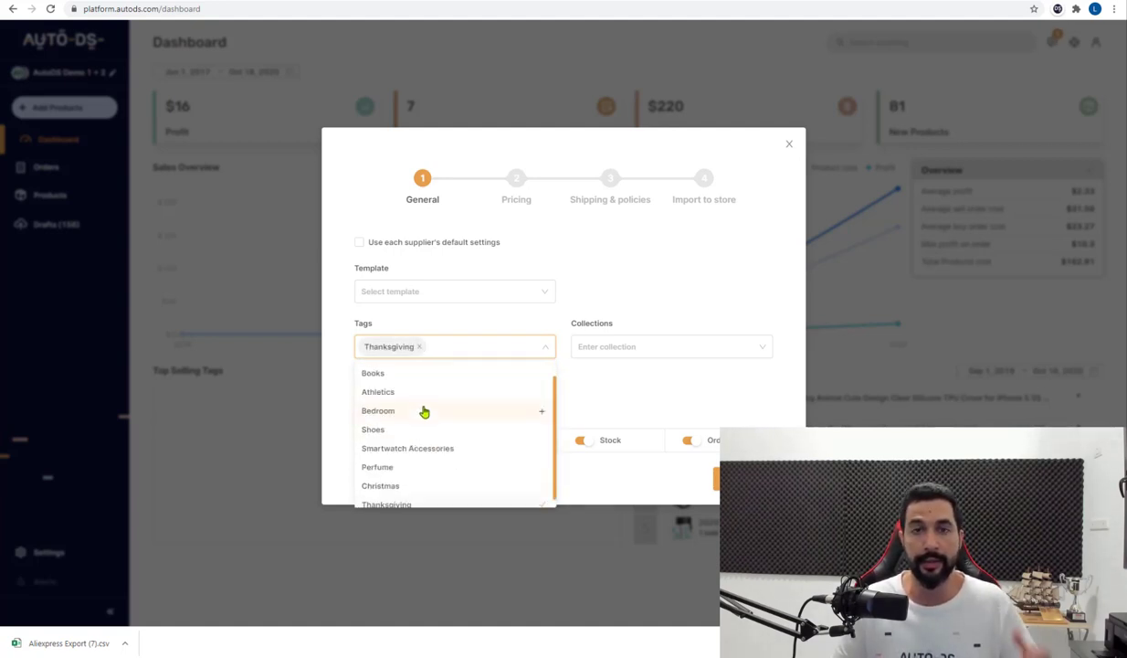
{"action": "scroll", "coordinate": [423, 422], "scroll_direction": "down", "scroll_amount": 1}
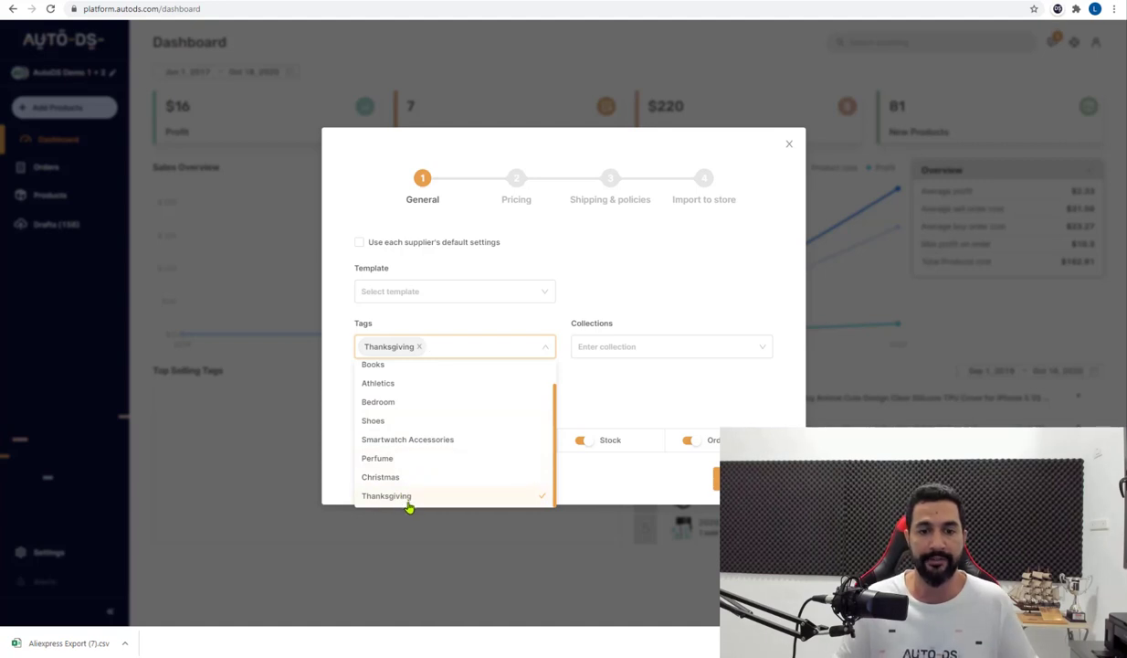
{"action": "left_click", "coordinate": [624, 390]}
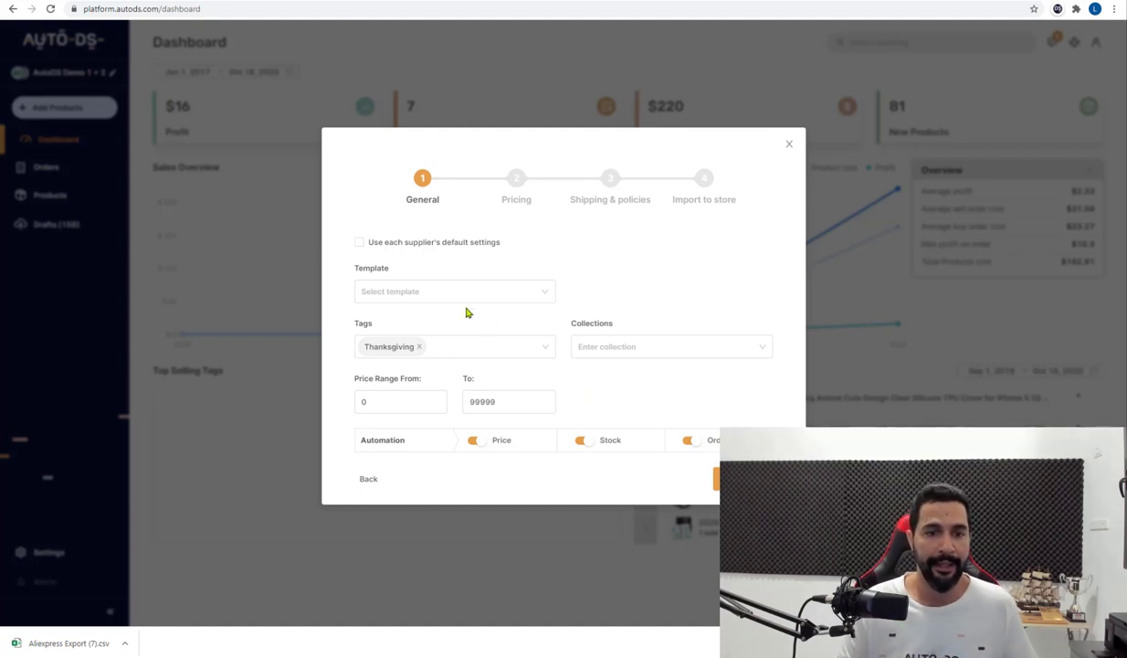
Set the import price range from 10 to 150
{"action": "left_click", "coordinate": [388, 403]}
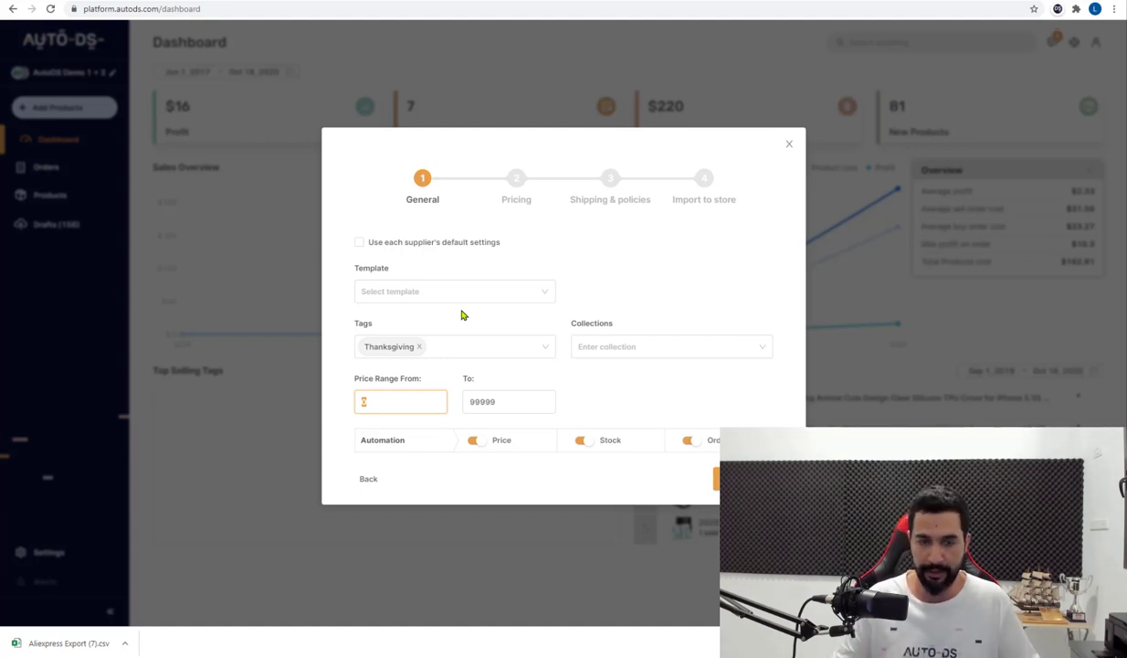
{"action": "type", "text": "10"}
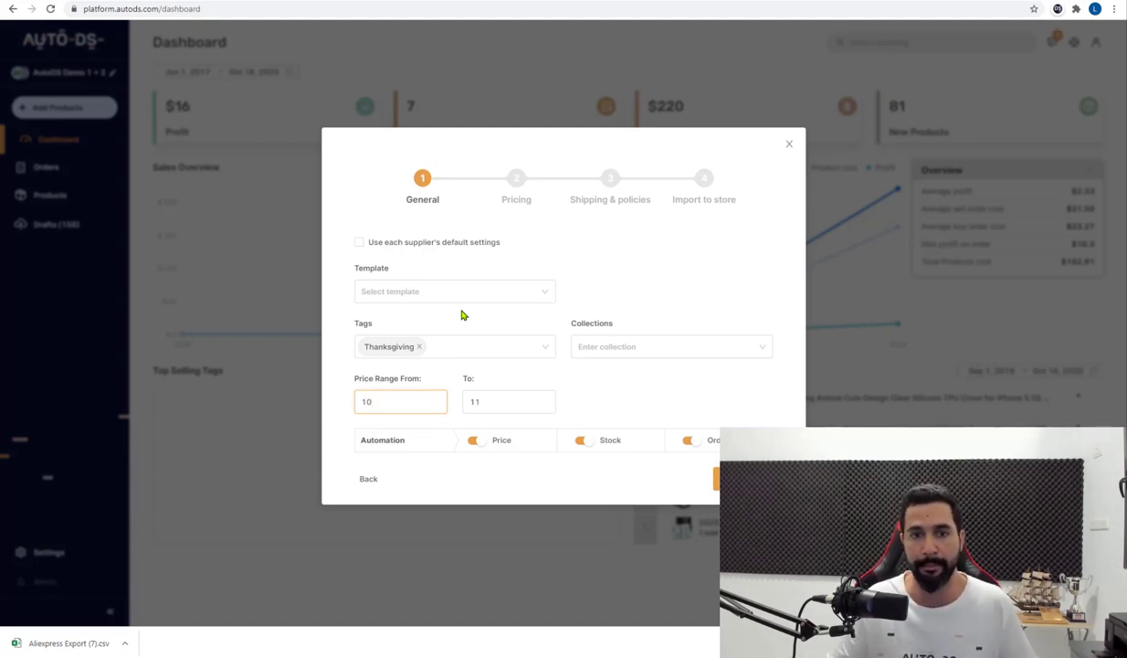
{"action": "key", "text": "Tab"}
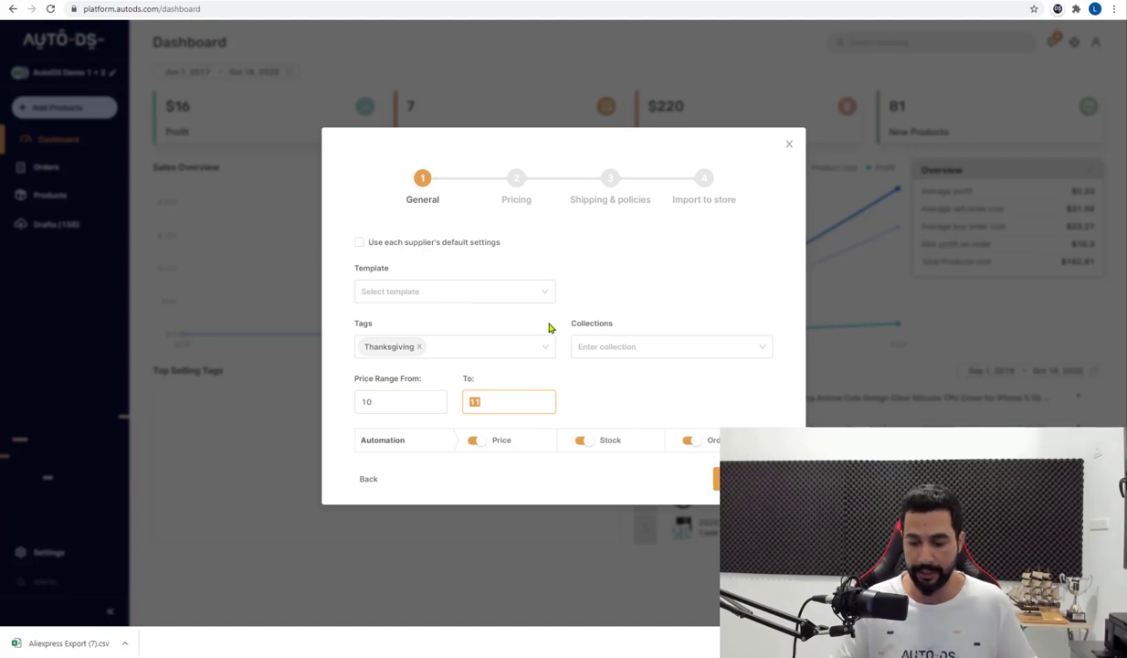
{"action": "type", "text": "150"}
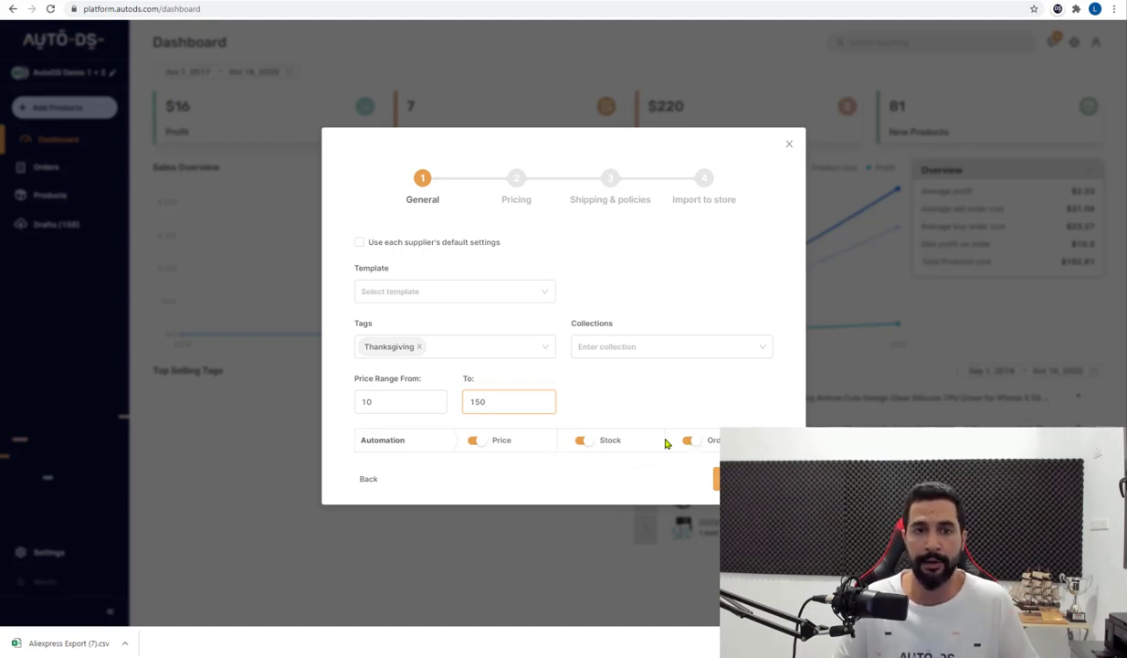
Turn off each supplier's default settings for pricing, and close the Add Product wizard without importing
{"action": "left_click", "coordinate": [716, 477]}
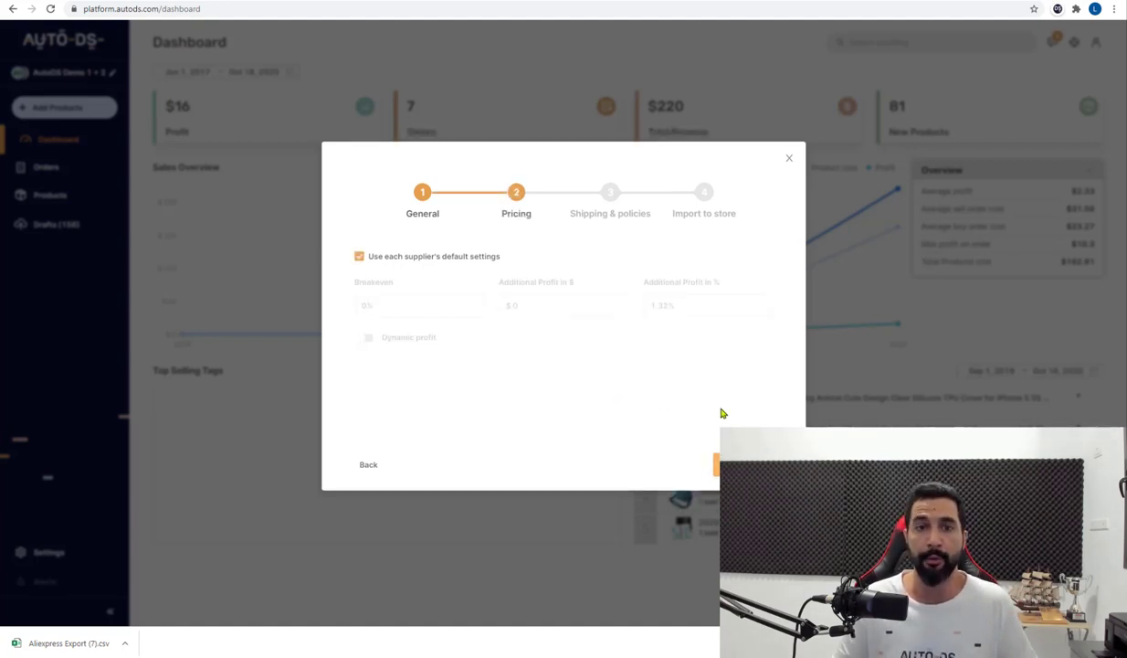
{"action": "left_click", "coordinate": [377, 257]}
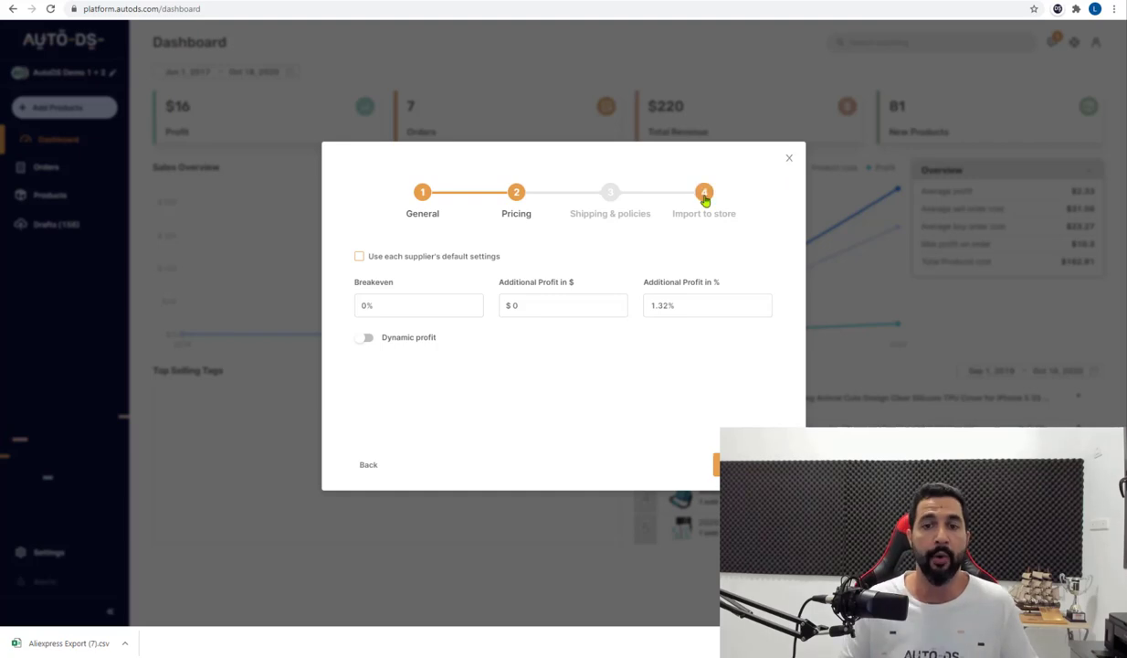
{"action": "left_click", "coordinate": [790, 158]}
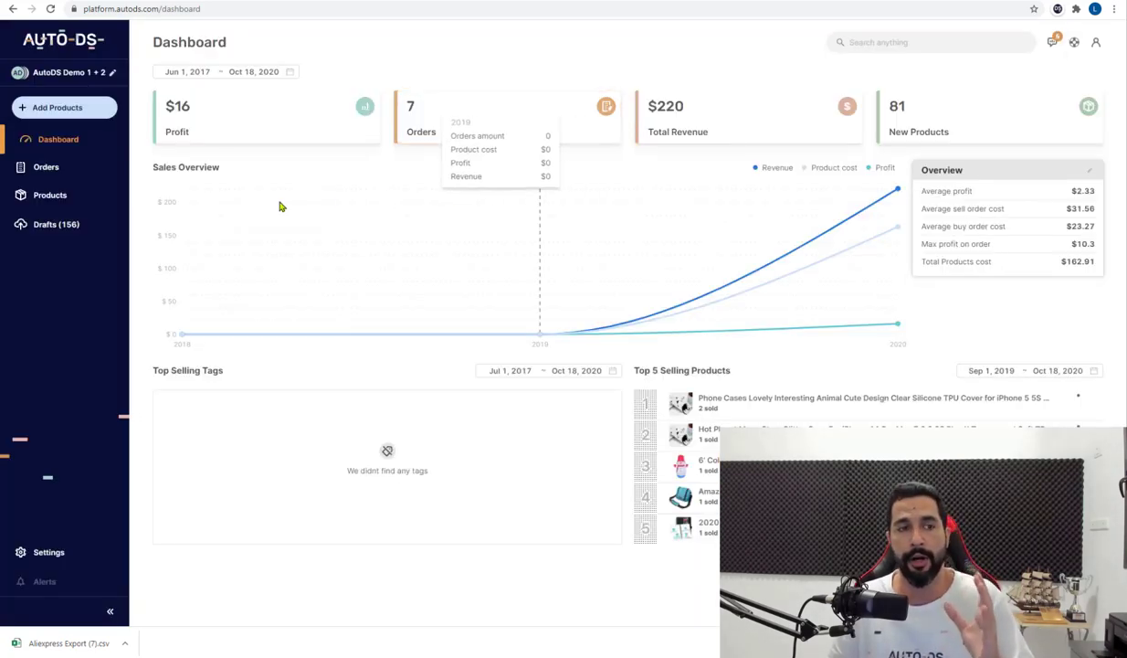